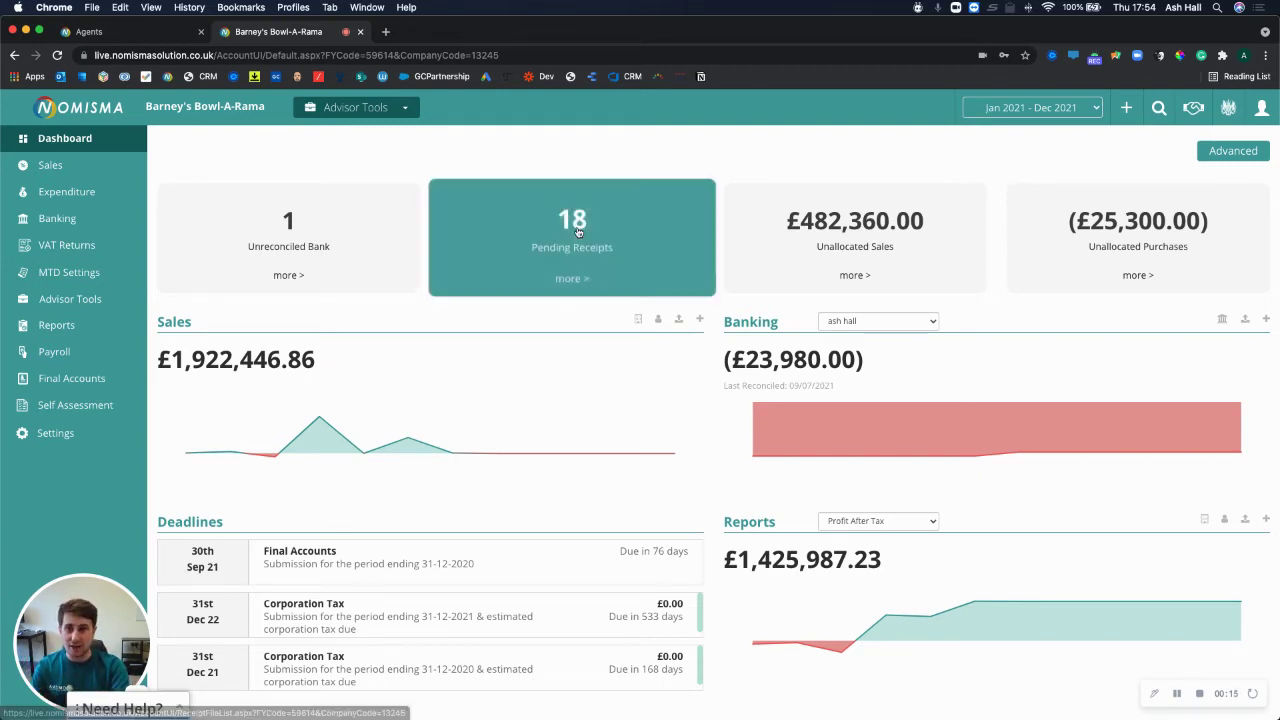
Step: From Banking, choose New > Setup New Bank Feed to open TrueLayer's consent page
left_click(68, 224)
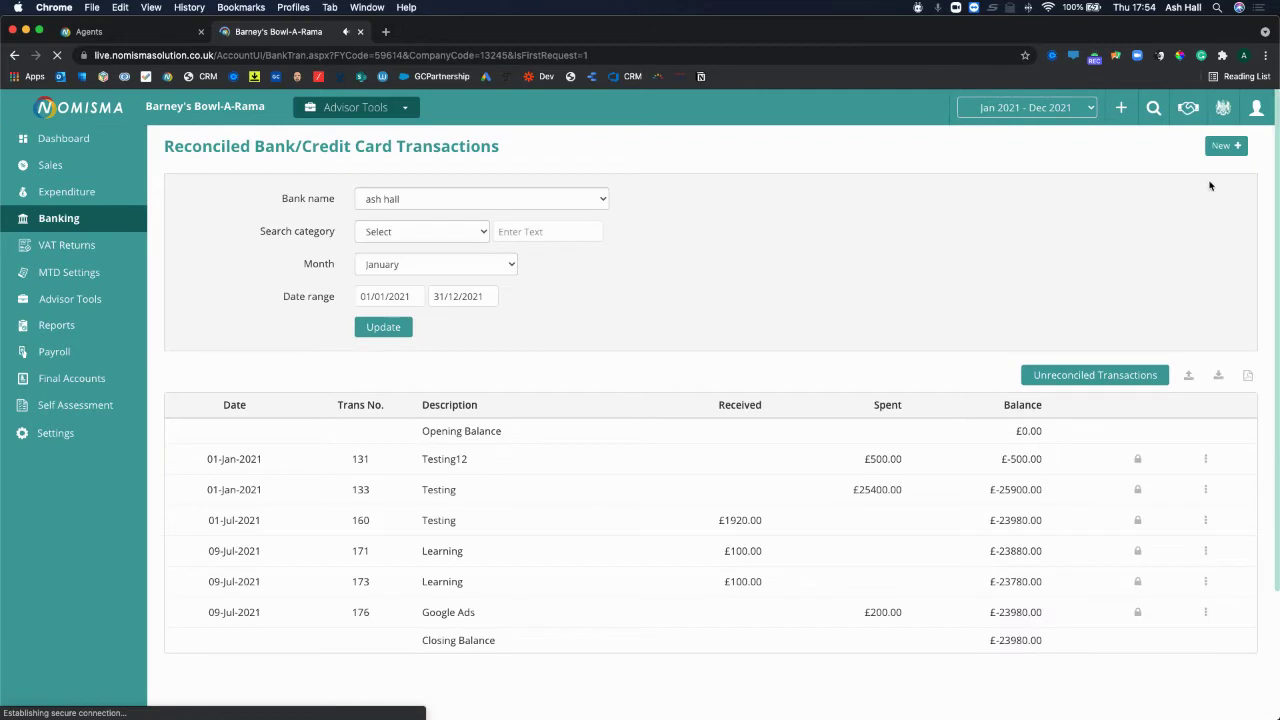
left_click(1229, 147)
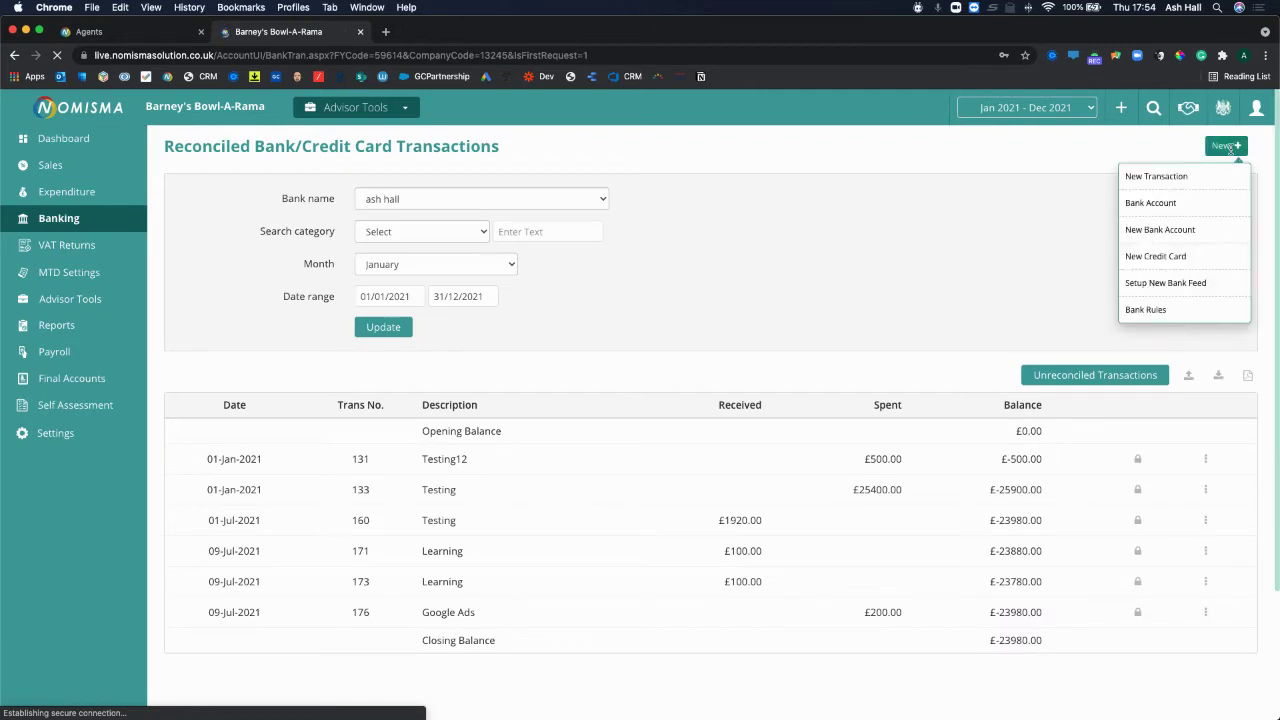
left_click(1156, 288)
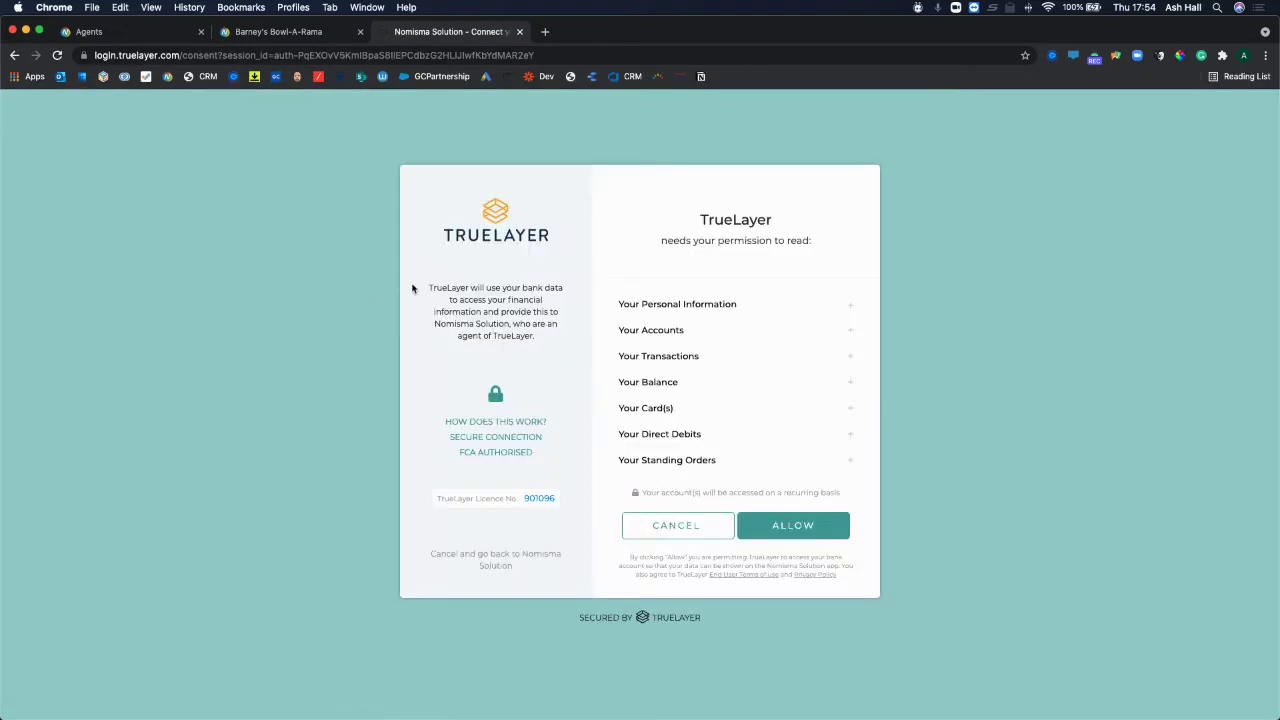
Step: Allow TrueLayer to read the bank data for the Nomisma feed
left_click(784, 529)
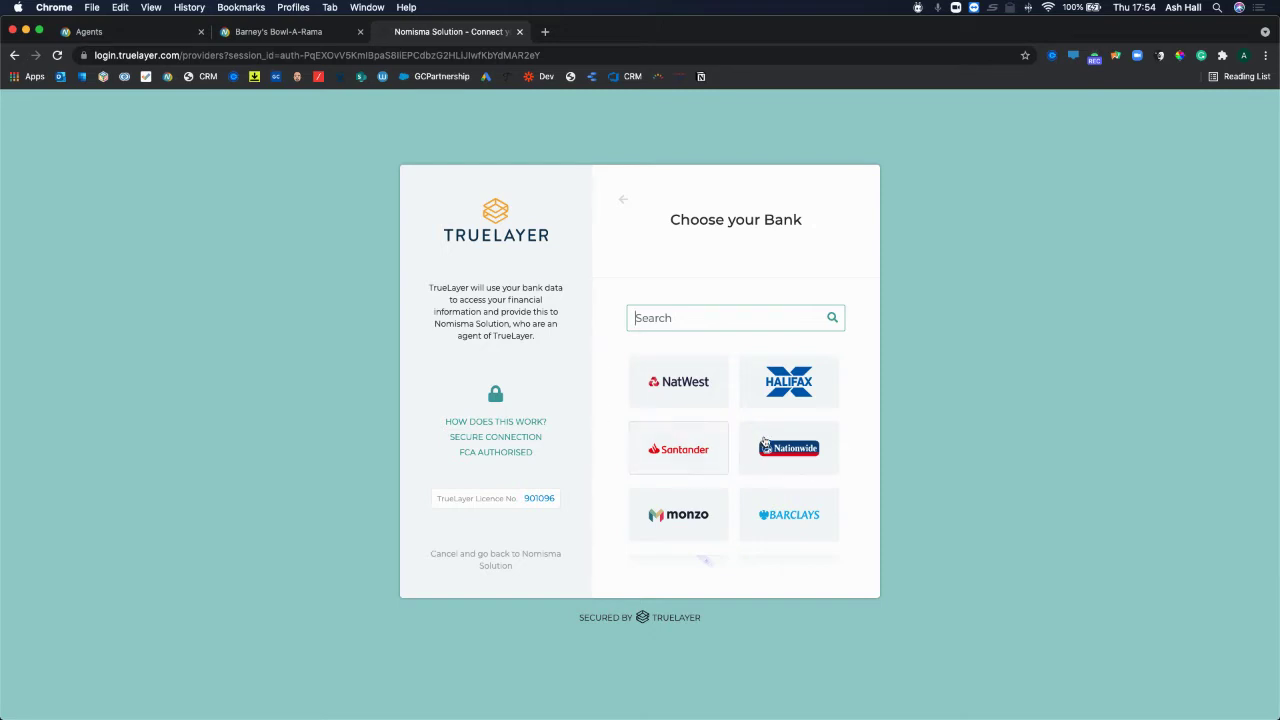
Step: Find Monzo in TrueLayer's Choose your Bank list and select it
scroll(677, 445, "down", 2)
scroll(677, 445, "down", 2)
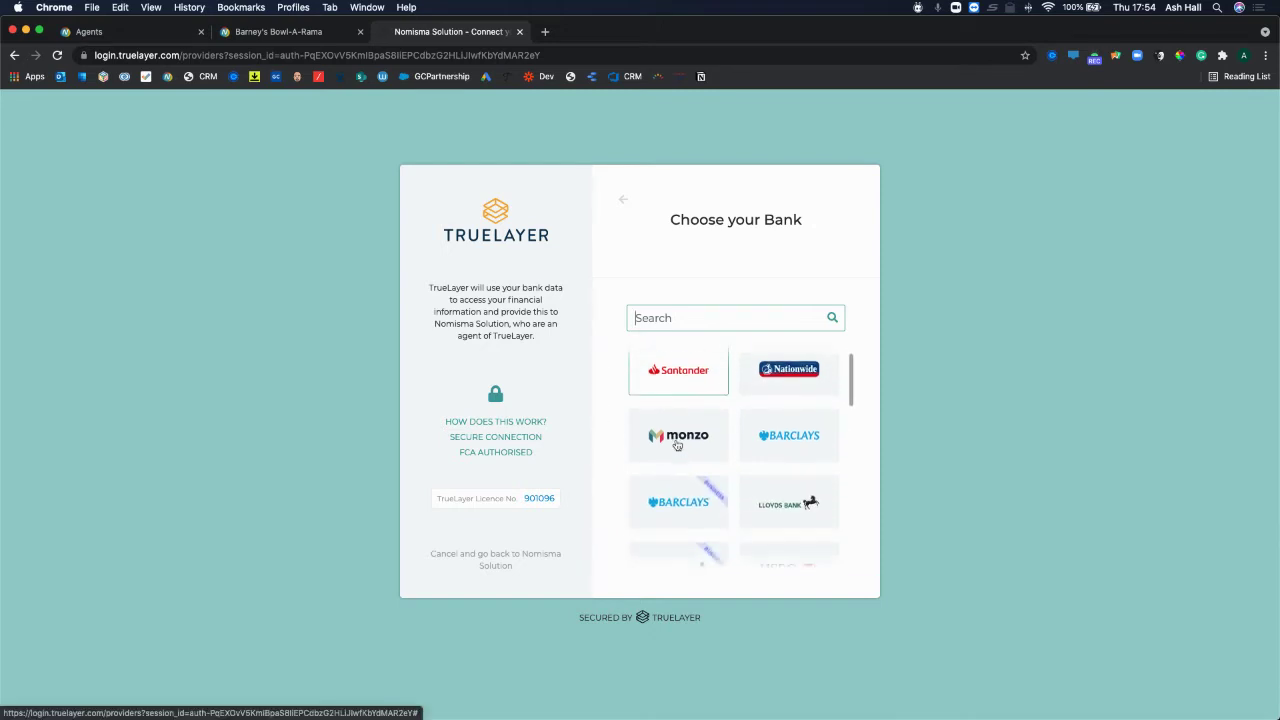
scroll(766, 445, "down", 2)
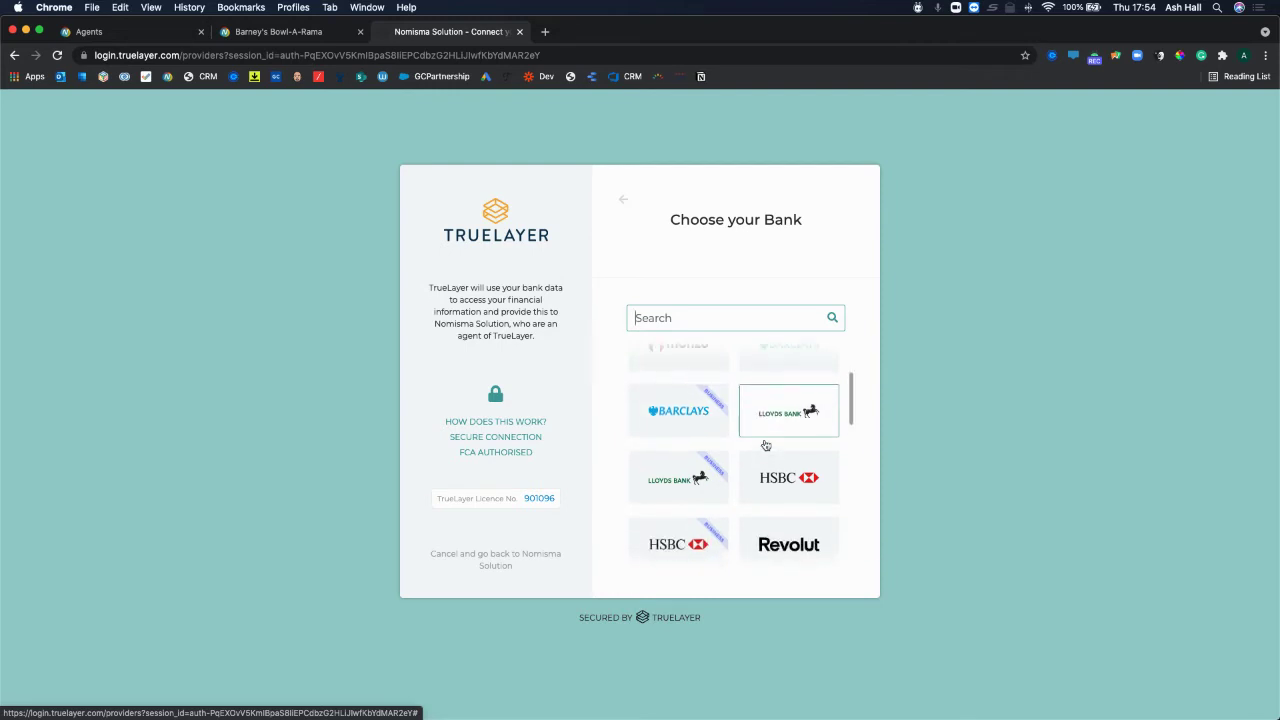
scroll(730, 475, "down", 2)
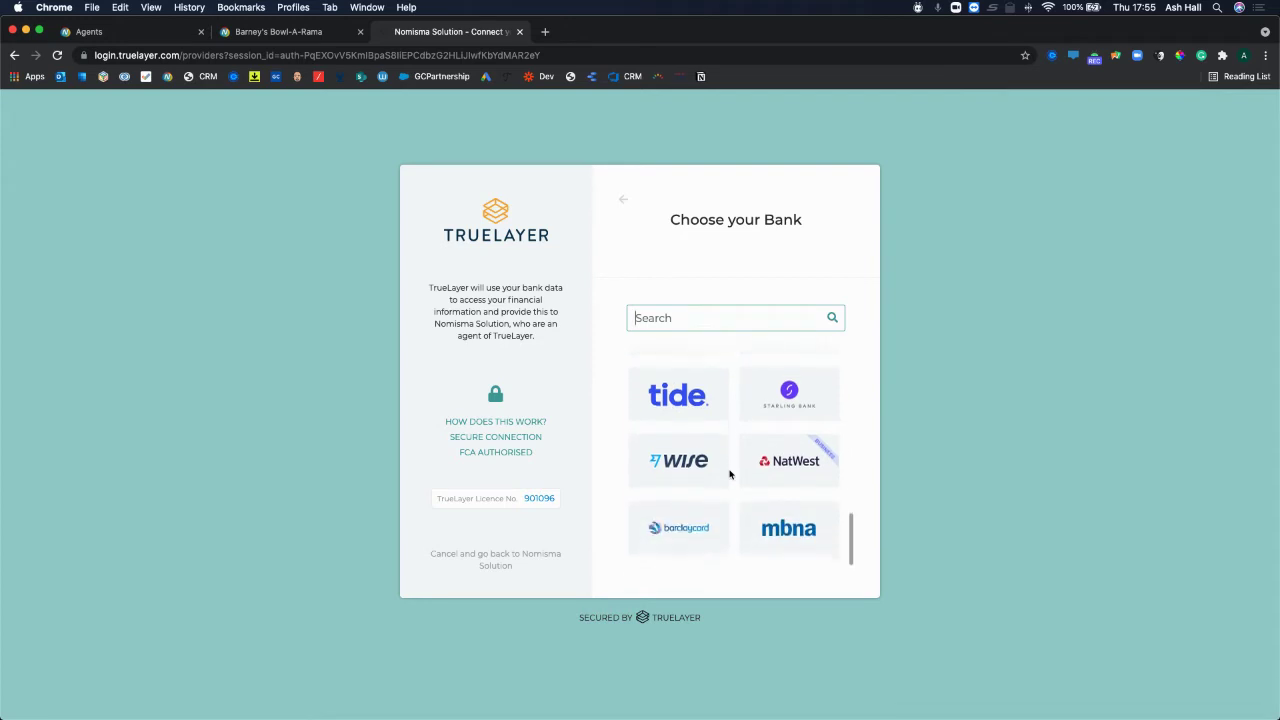
scroll(702, 471, "down", 1)
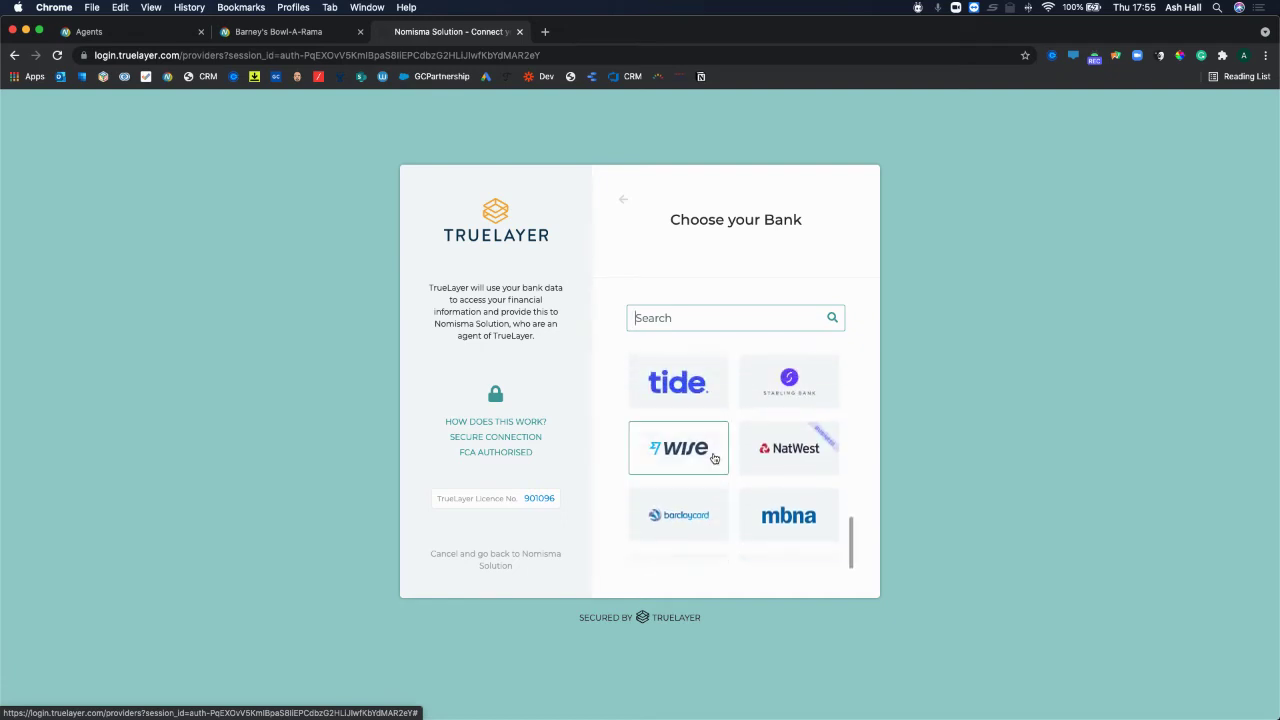
scroll(714, 458, "up", 2)
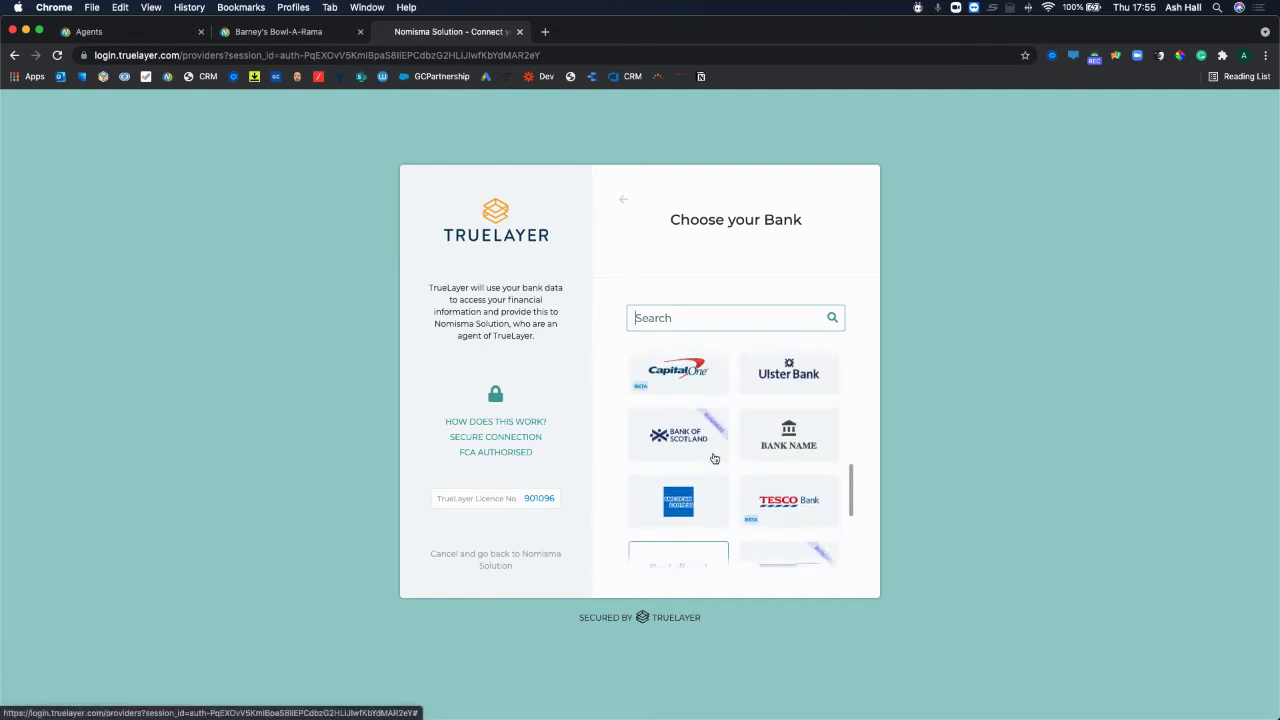
scroll(714, 458, "up", 5)
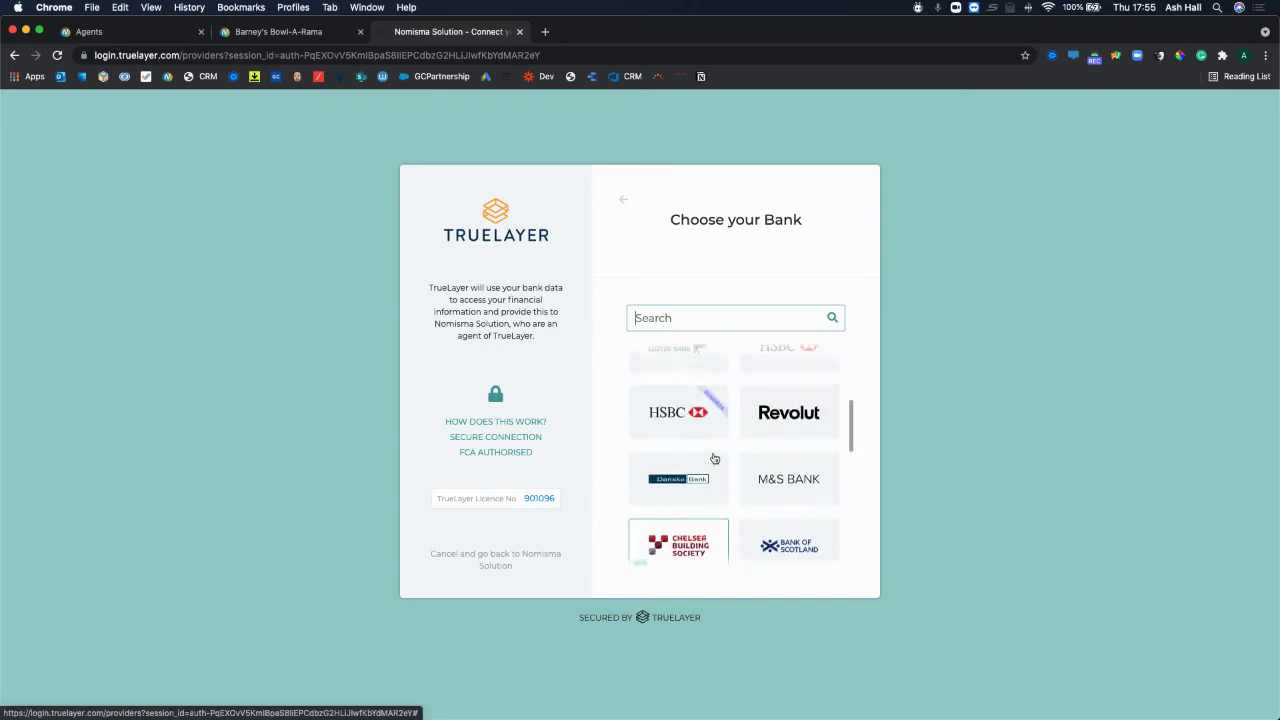
scroll(714, 458, "up", 5)
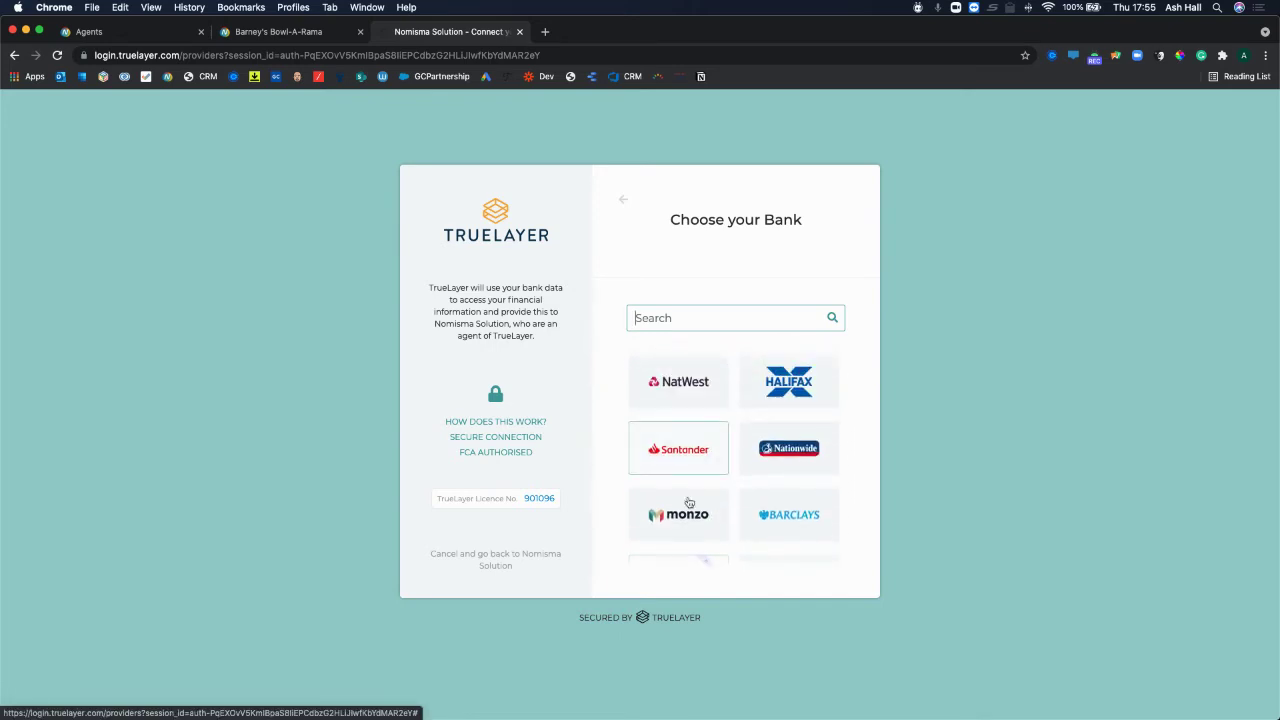
left_click(680, 516)
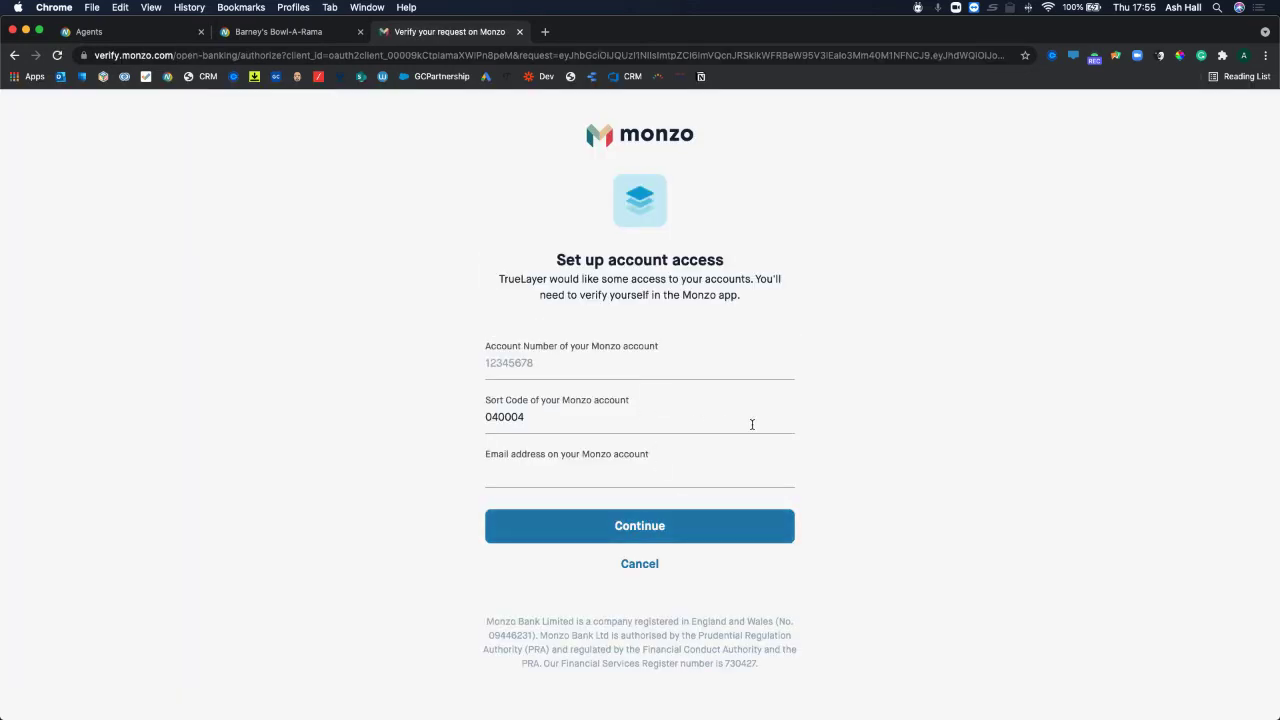
Step: Return to the Nomisma company tab once Monzo access is authorised
left_click(288, 36)
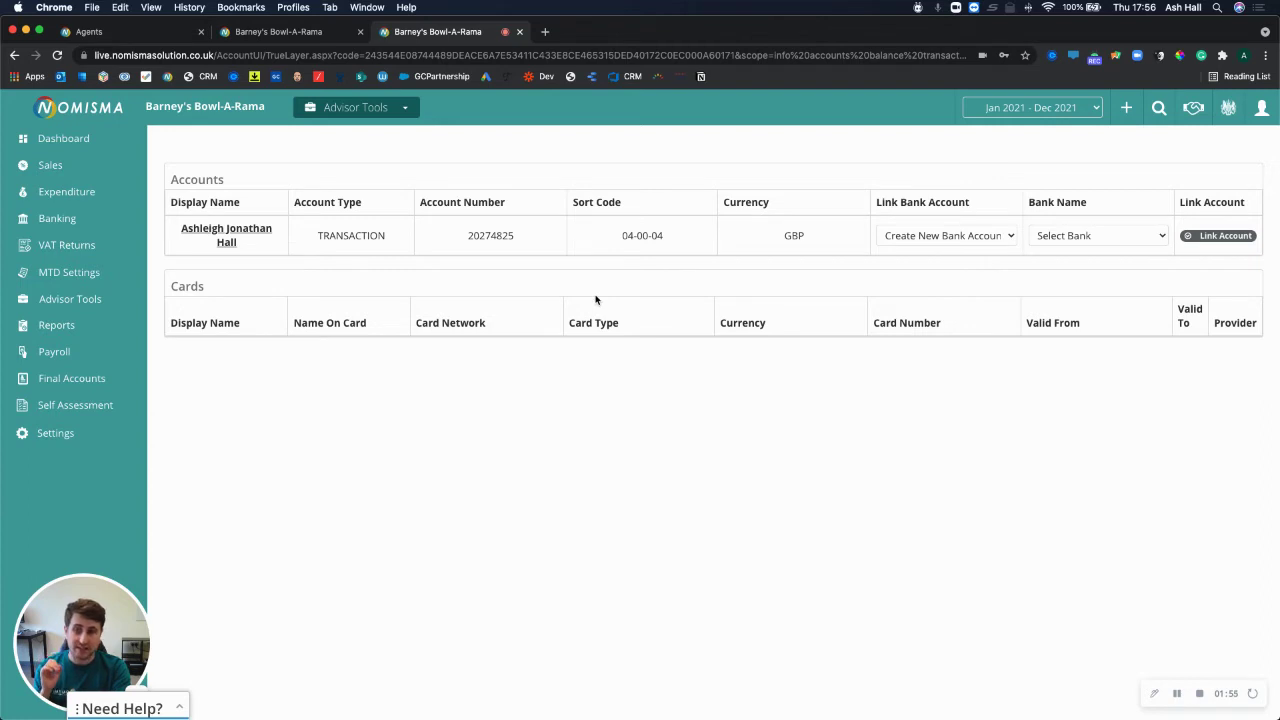
left_click_drag(898, 202, 983, 204)
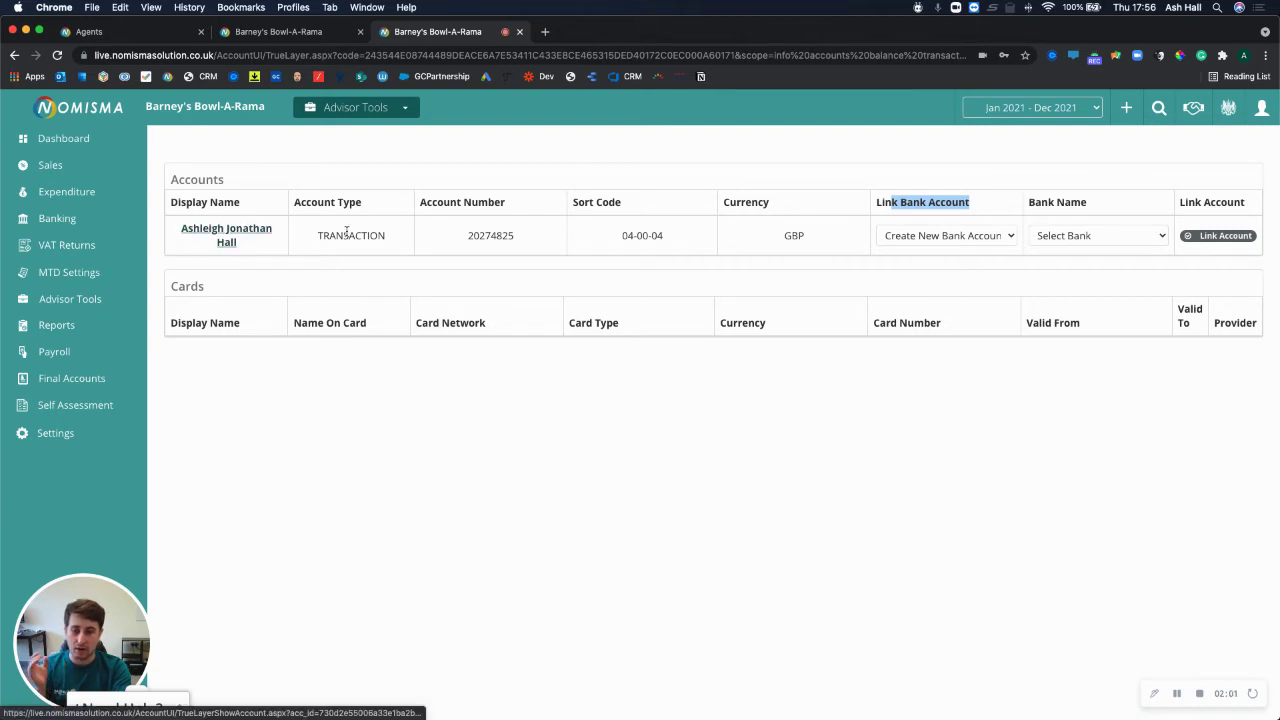
left_click(933, 240)
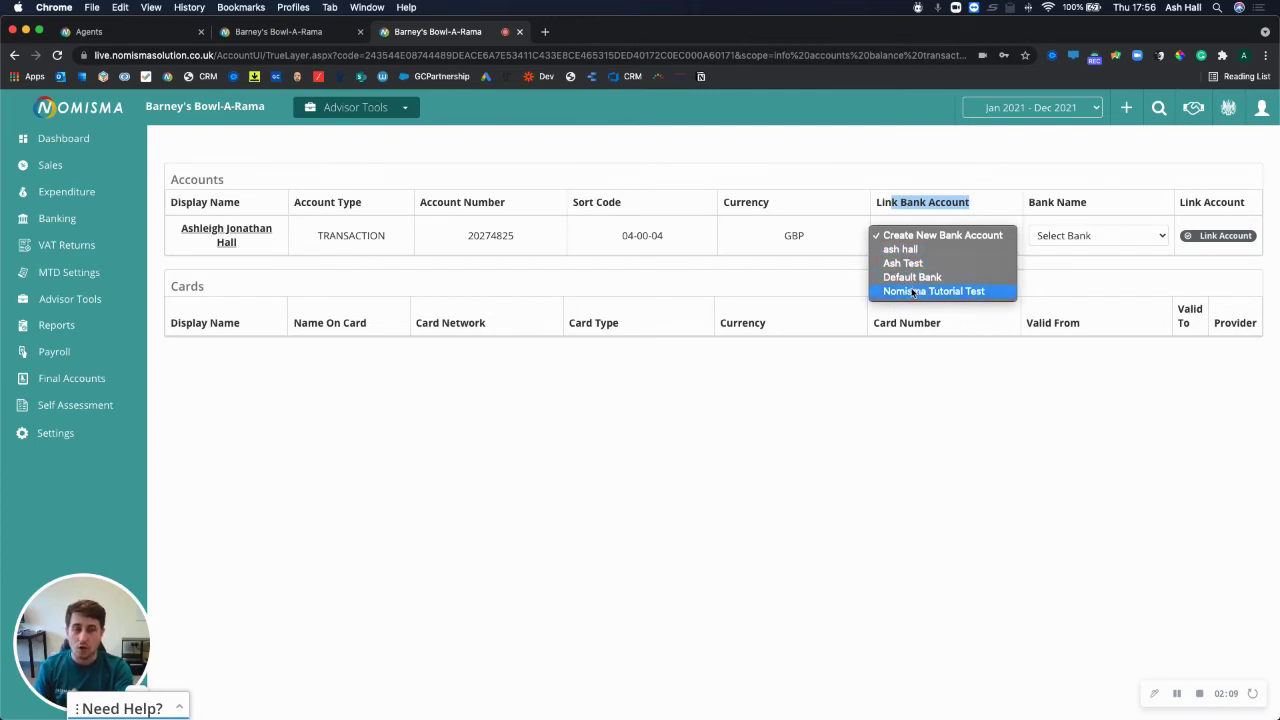
left_click(900, 240)
left_click(902, 243)
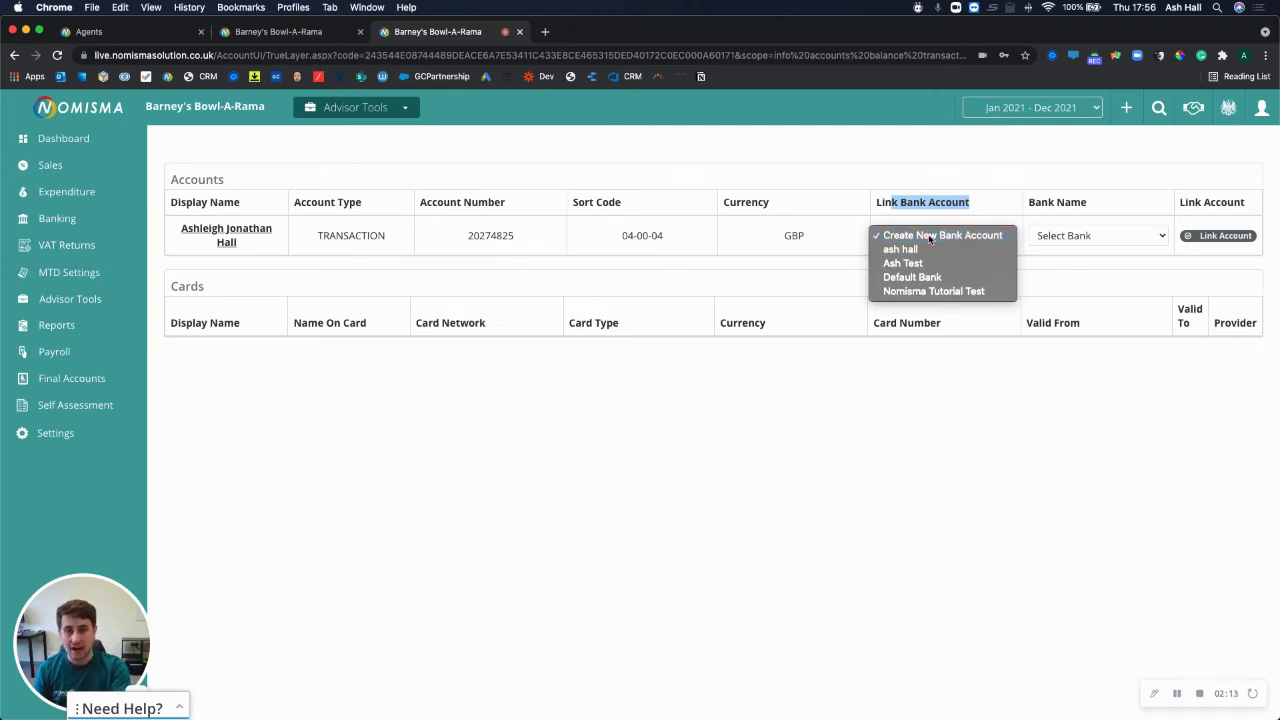
left_click(930, 237)
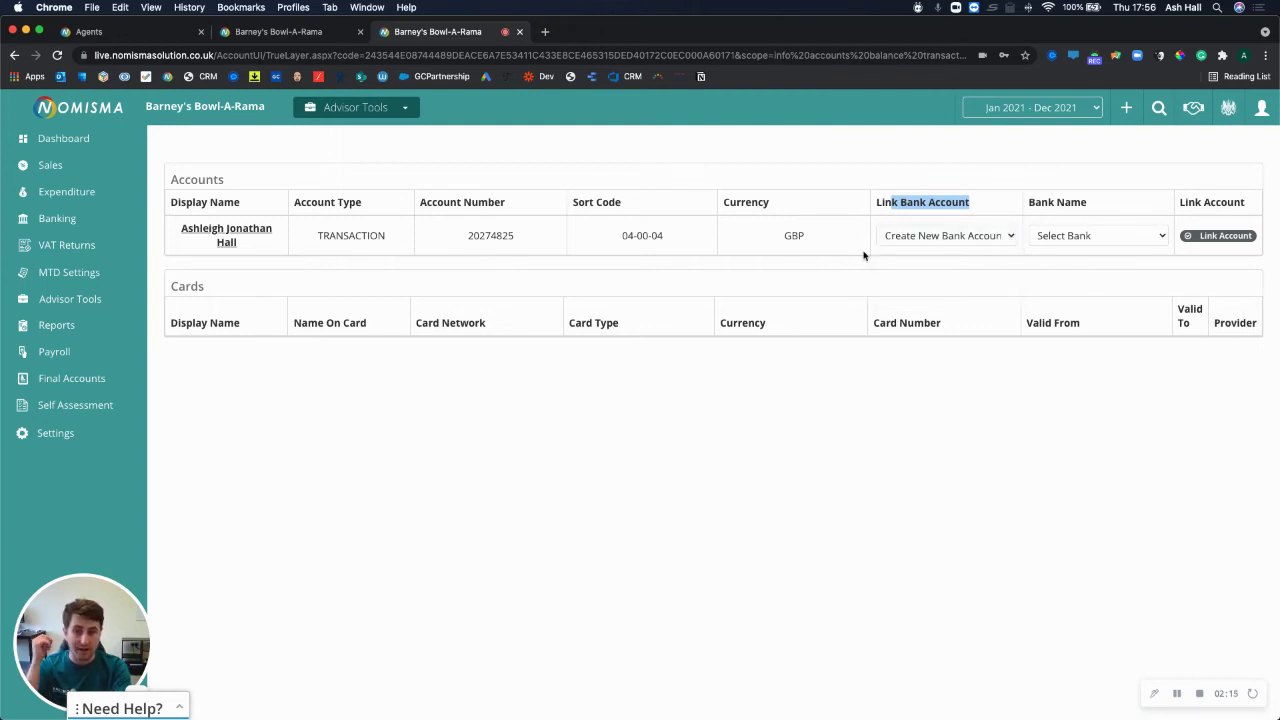
left_click(894, 241)
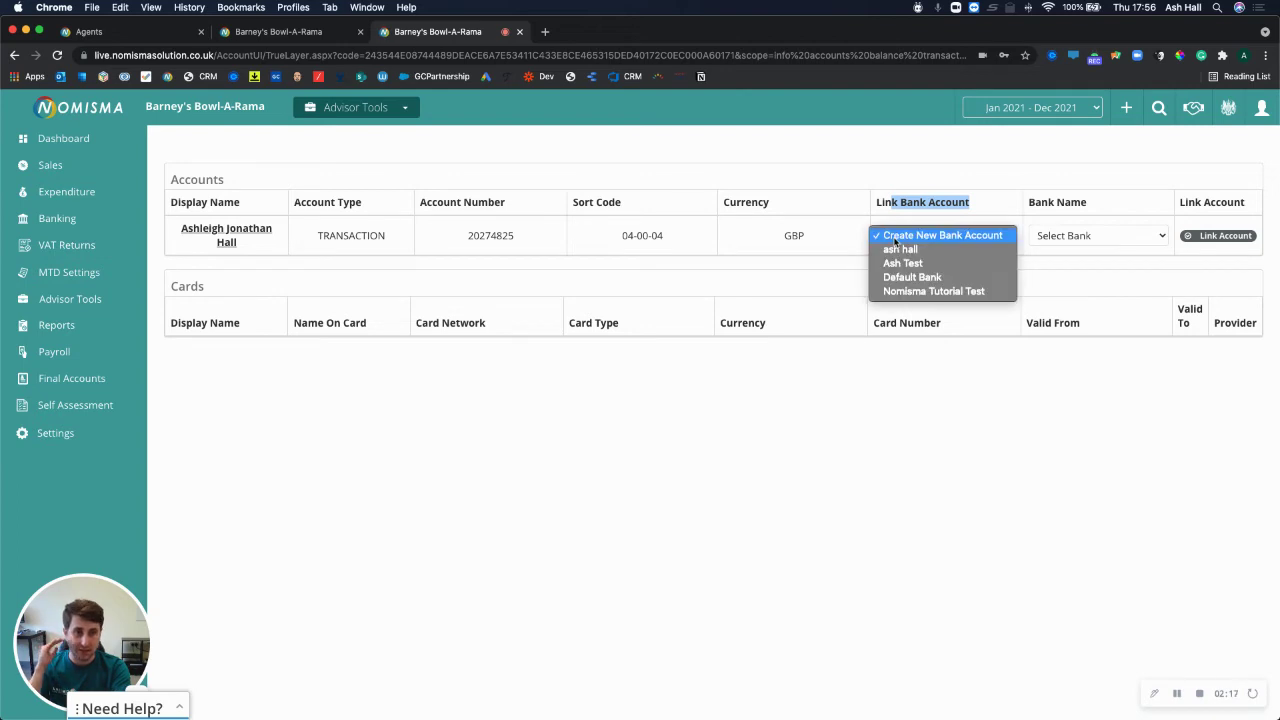
left_click(896, 242)
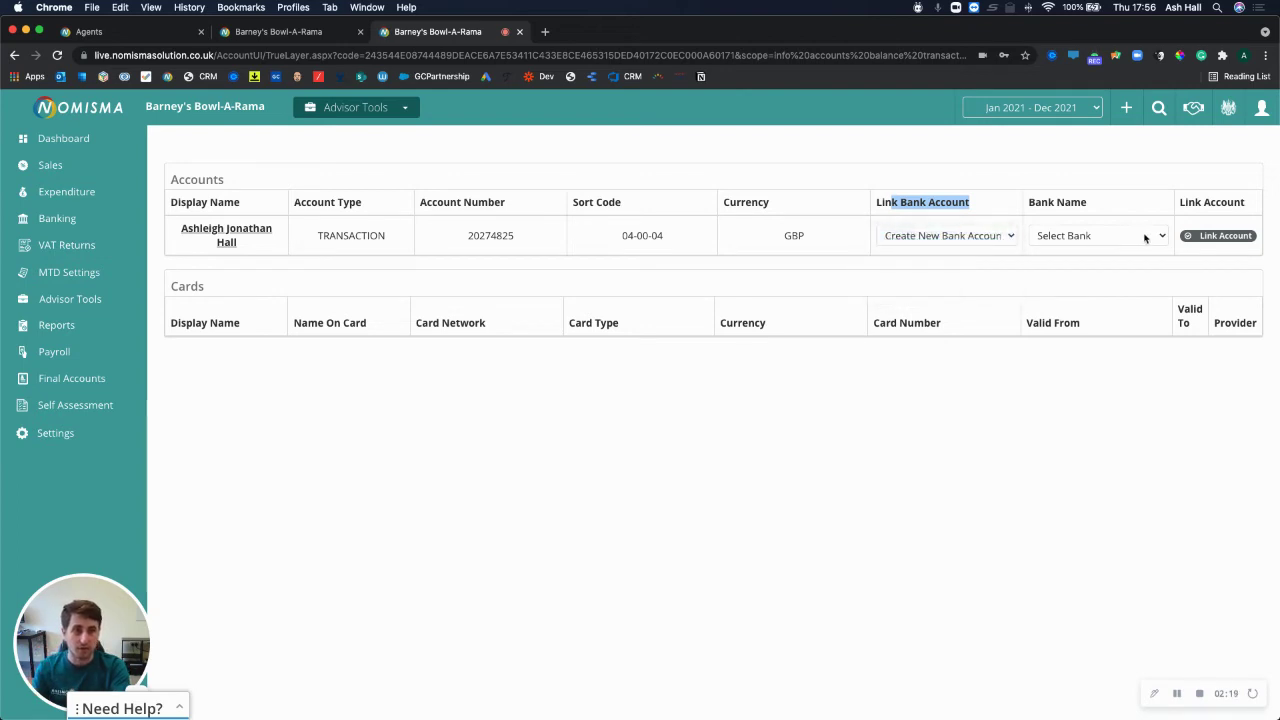
left_click(1128, 238)
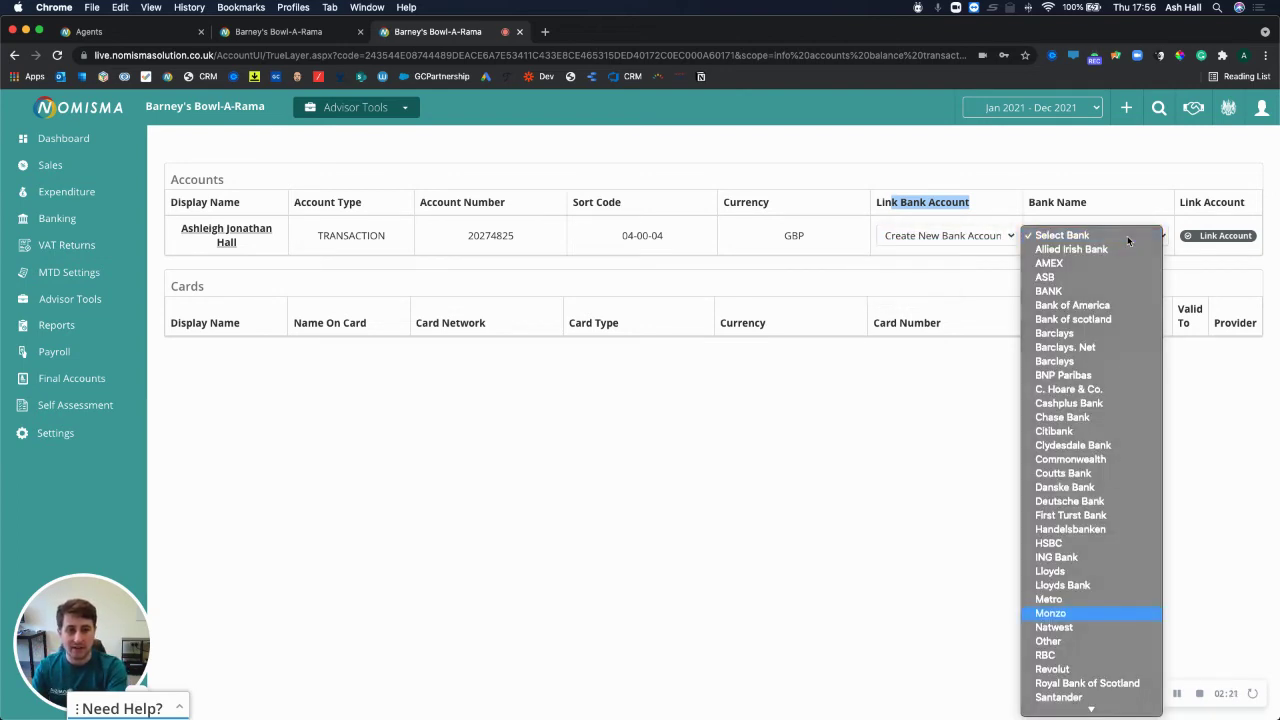
Step: Link the GBP transaction account as a new Monzo bank account and acknowledge the confirmation
key("Return")
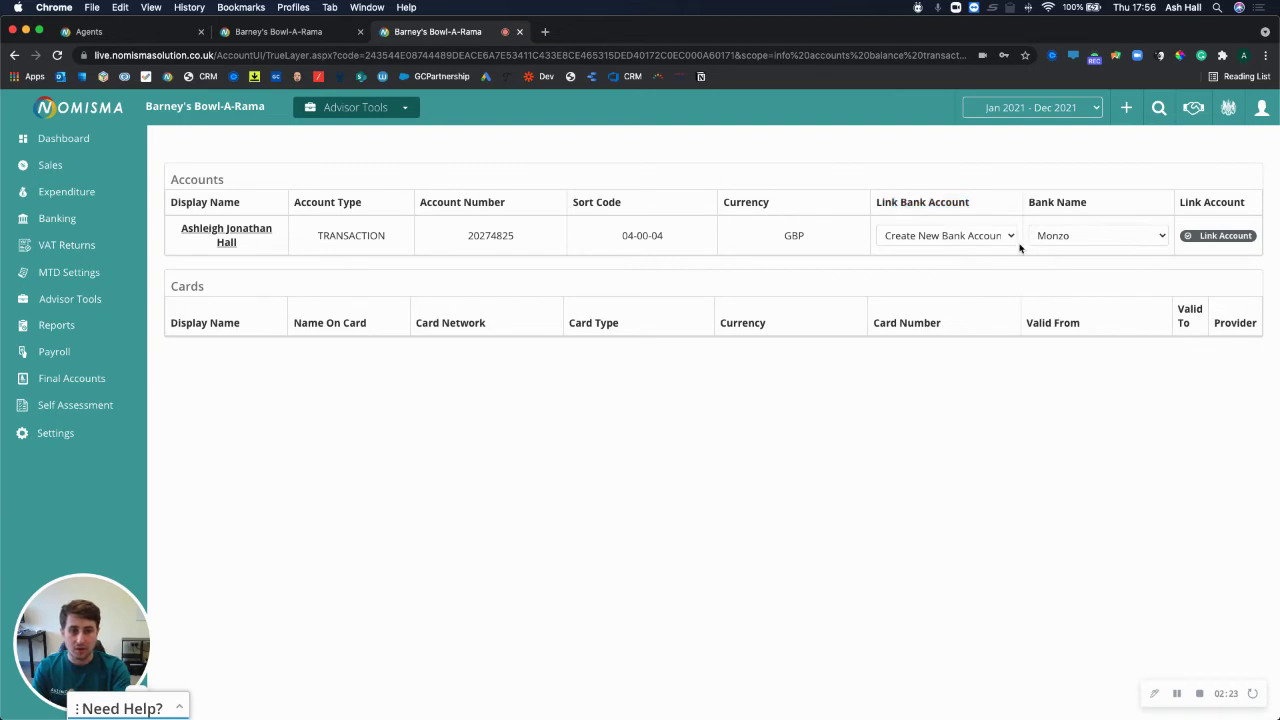
left_click(1208, 239)
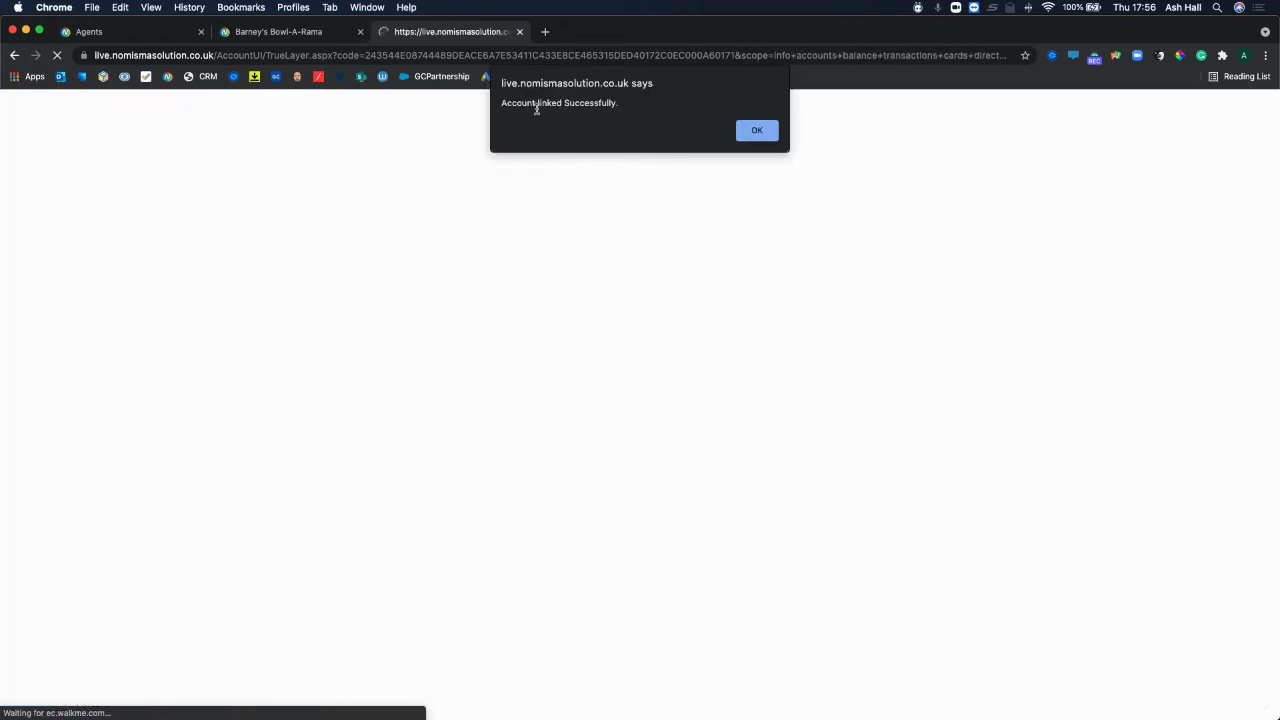
left_click(756, 131)
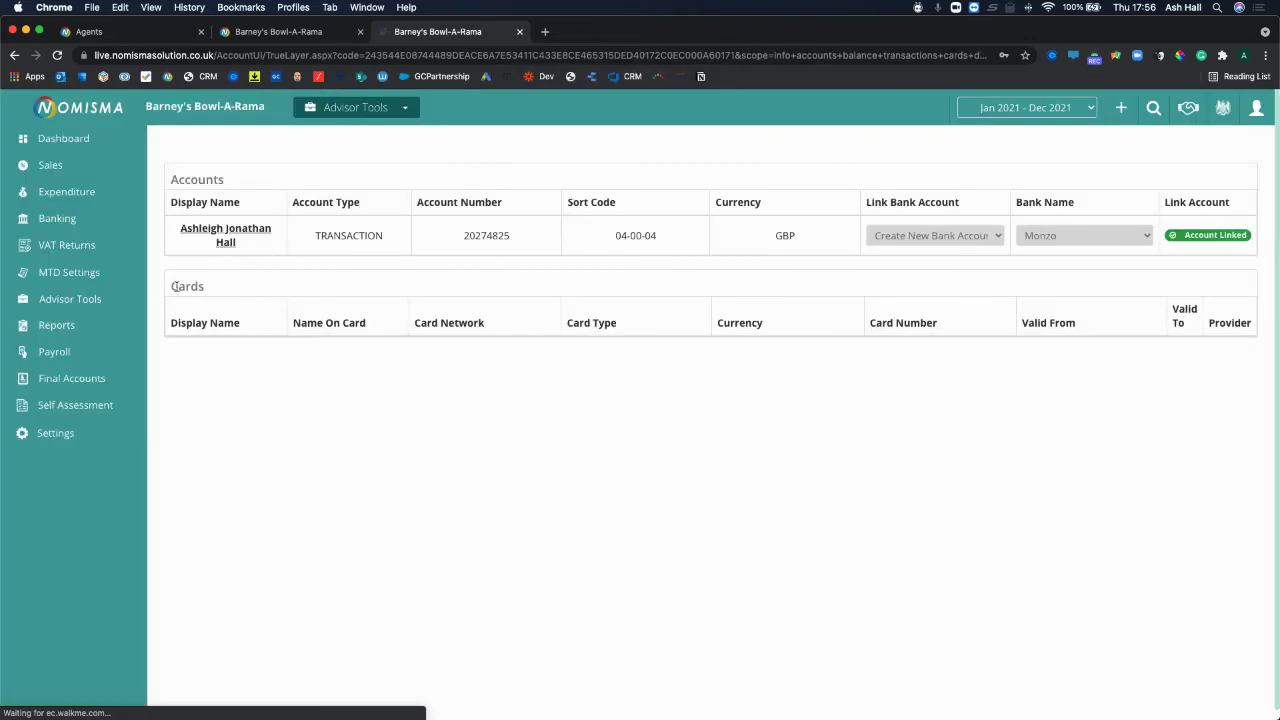
left_click(63, 226)
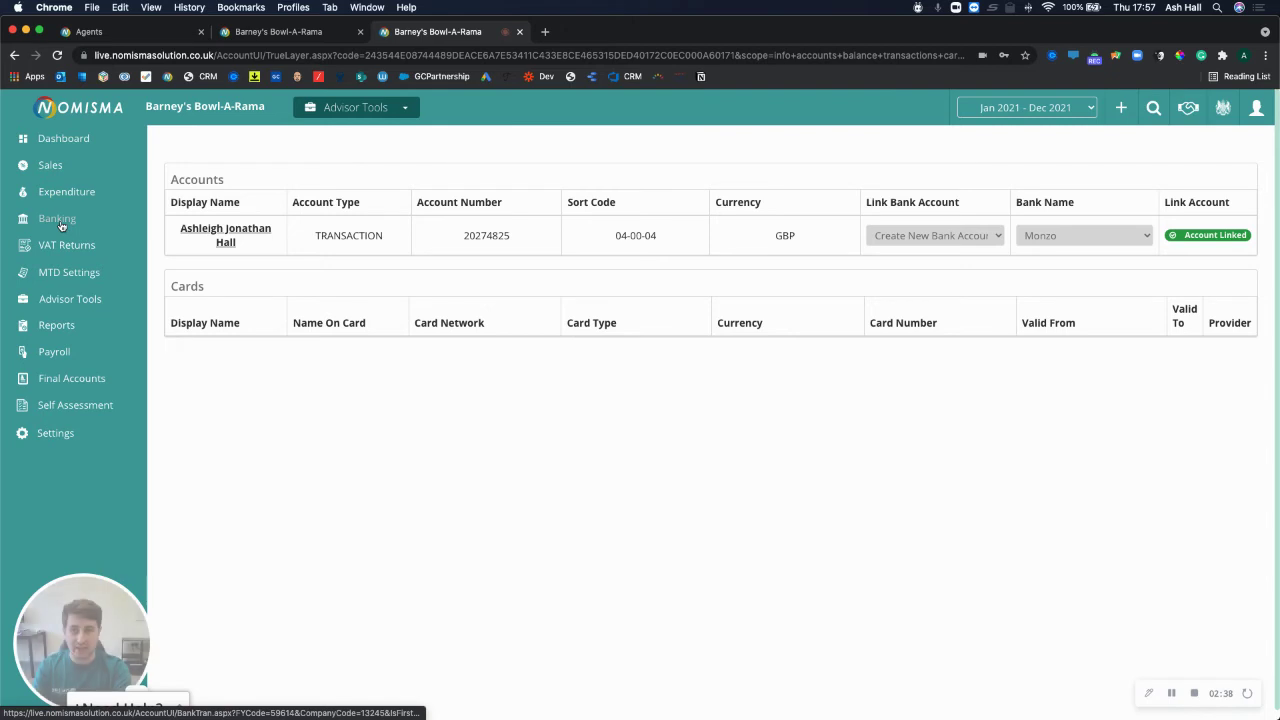
Step: Open Banking in a new tab and select the newly linked Monzo account as the bank
right_click(63, 226)
left_click(88, 230)
left_click(570, 31)
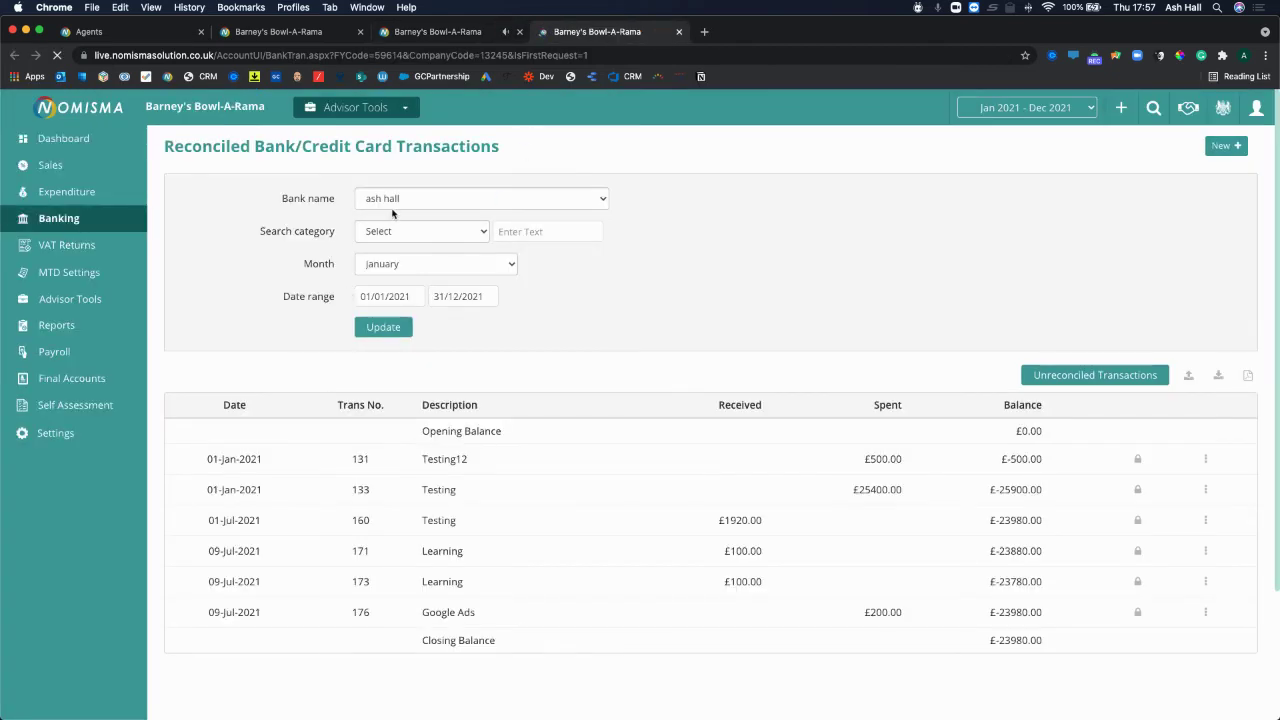
left_click(392, 203)
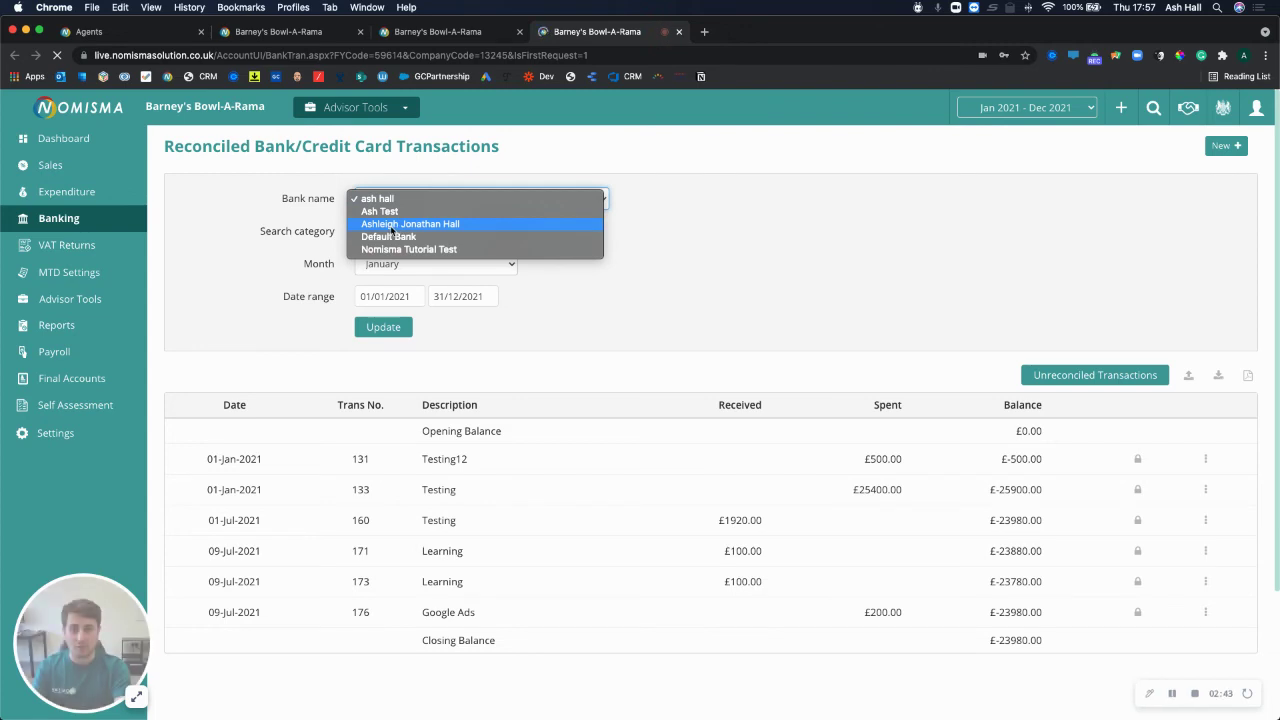
left_click(396, 225)
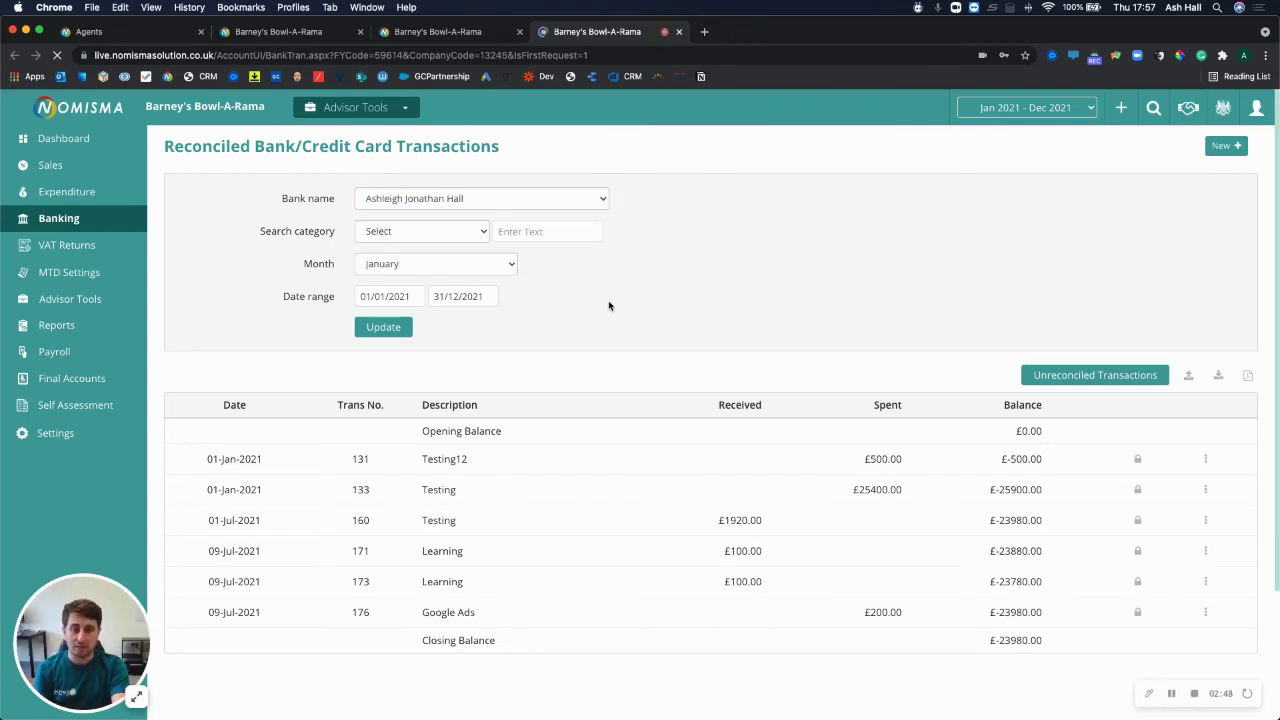
Step: Show Unreconciled Transactions for the new Monzo account, revealing the 28-Mar-2021 £1920.00 receipt
left_click(1070, 380)
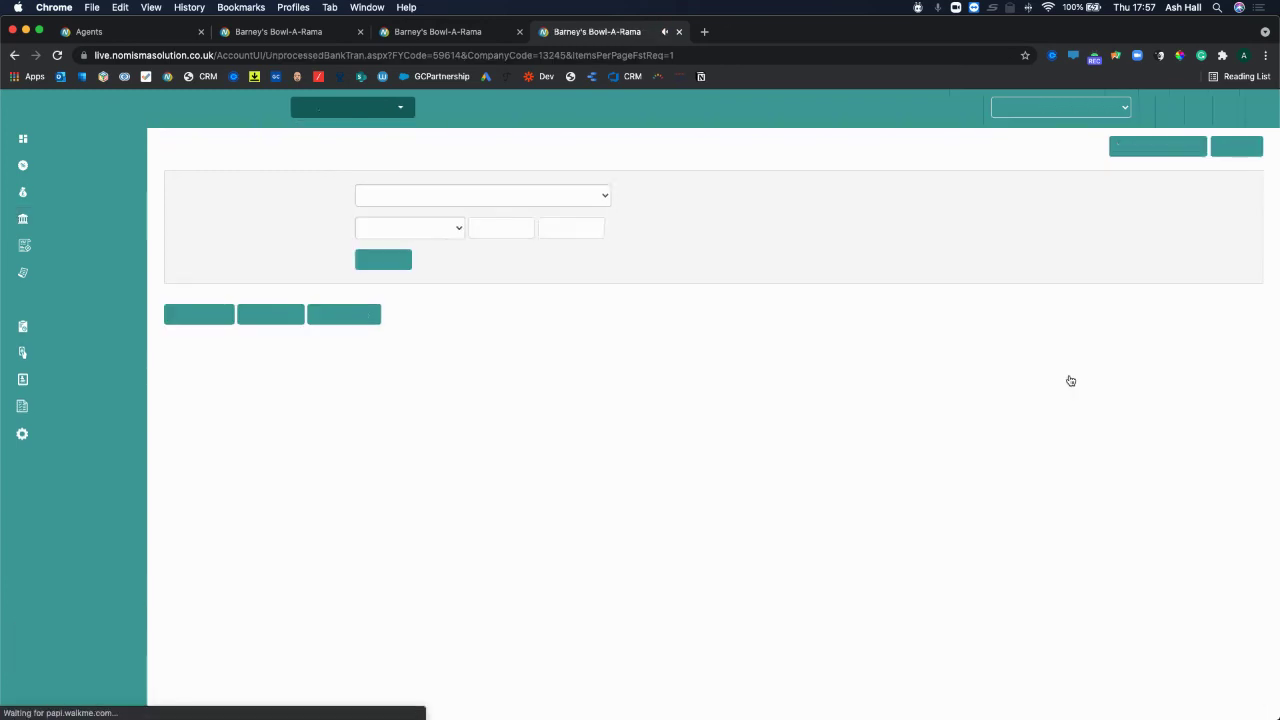
left_click(418, 195)
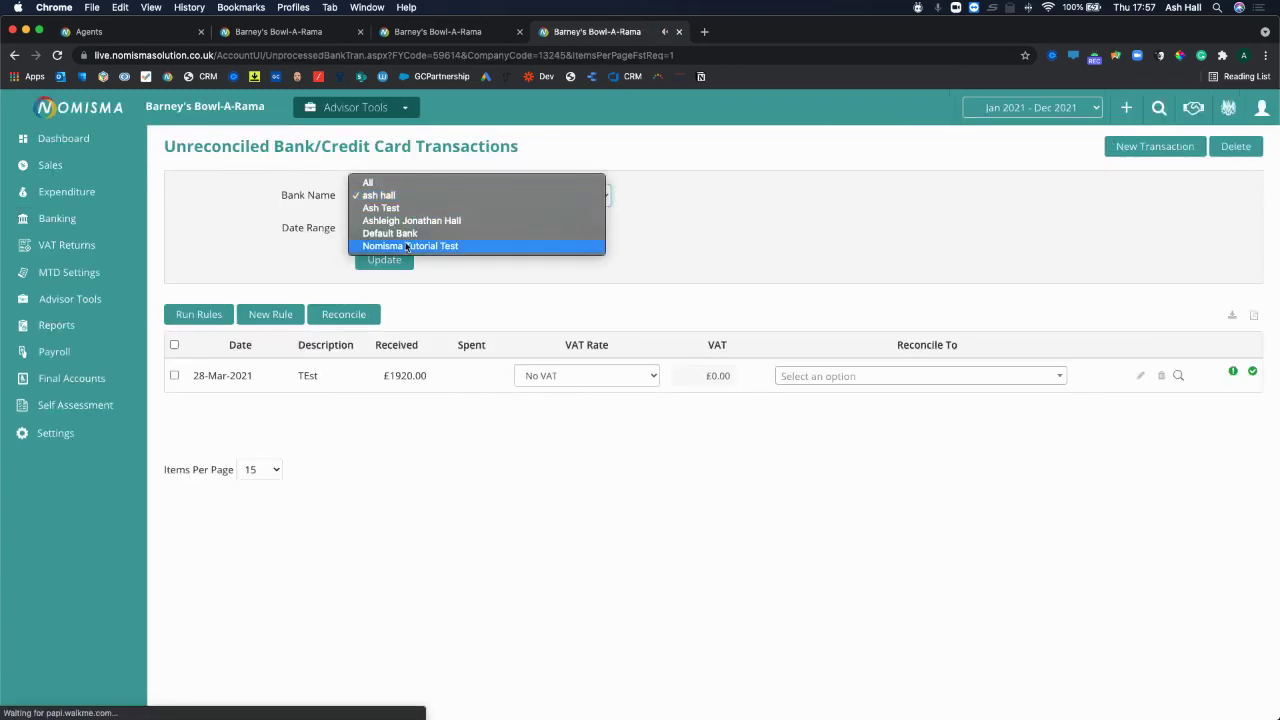
left_click(411, 220)
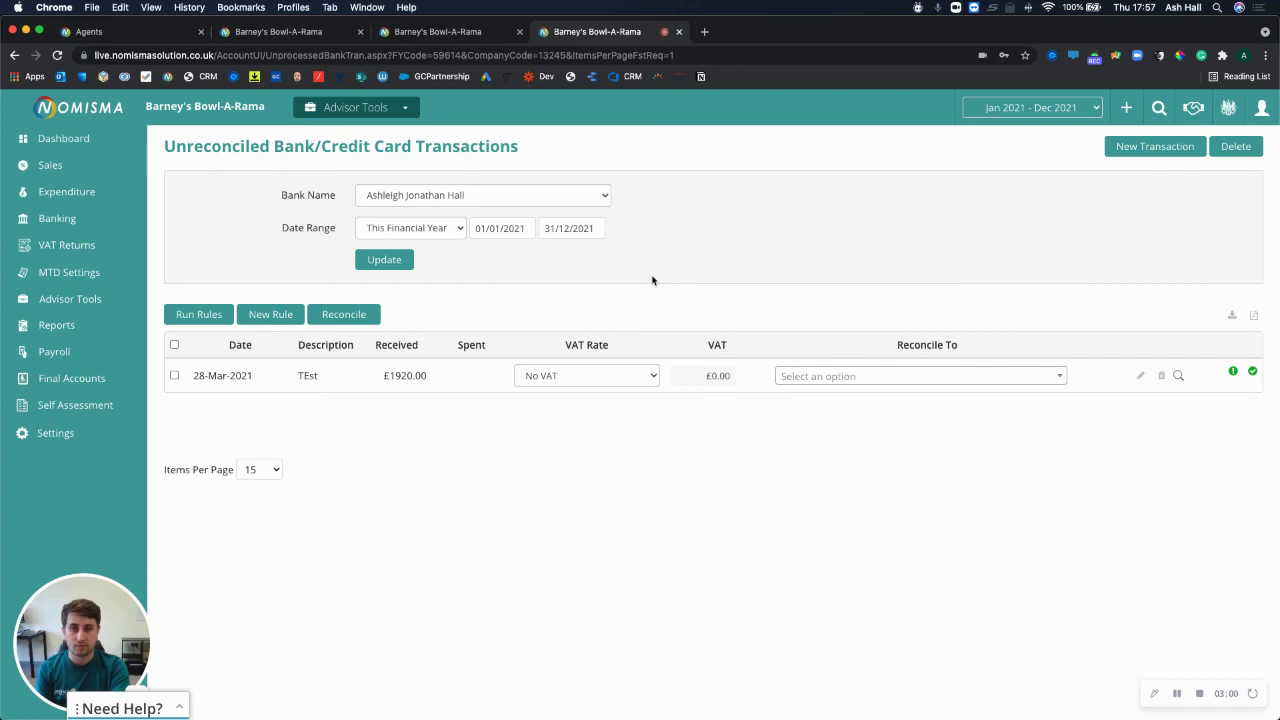
left_click(395, 262)
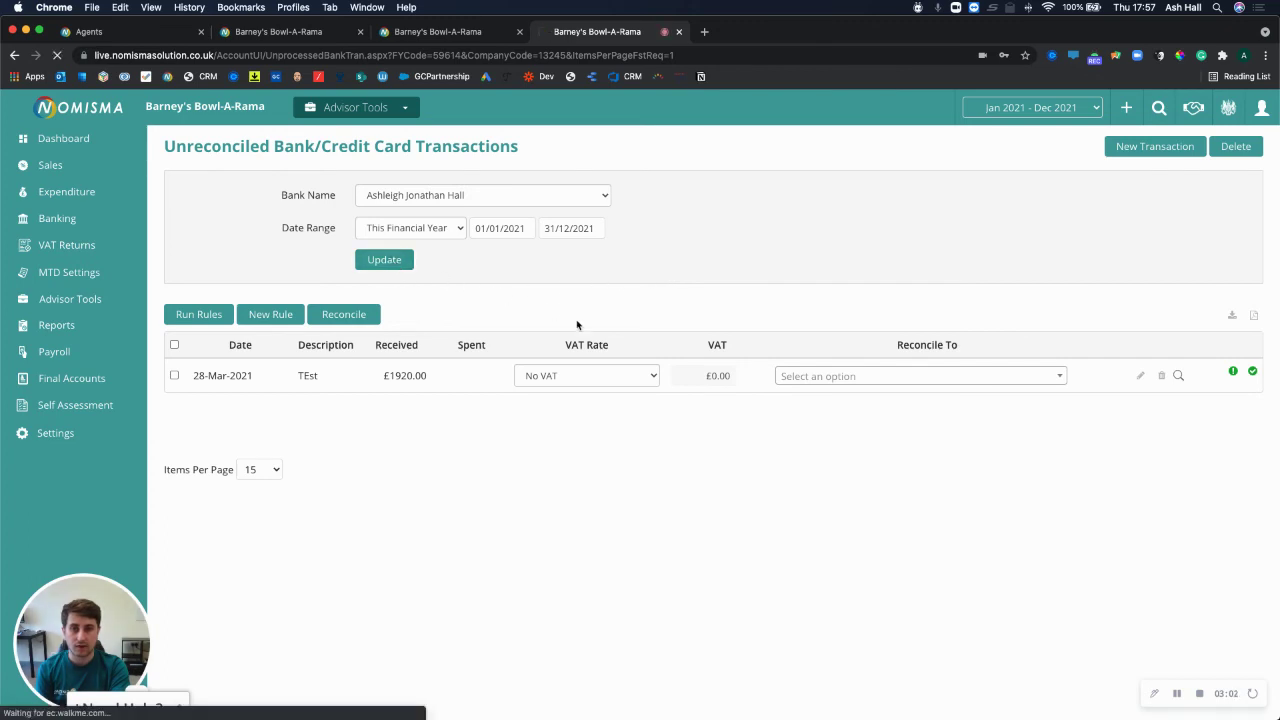